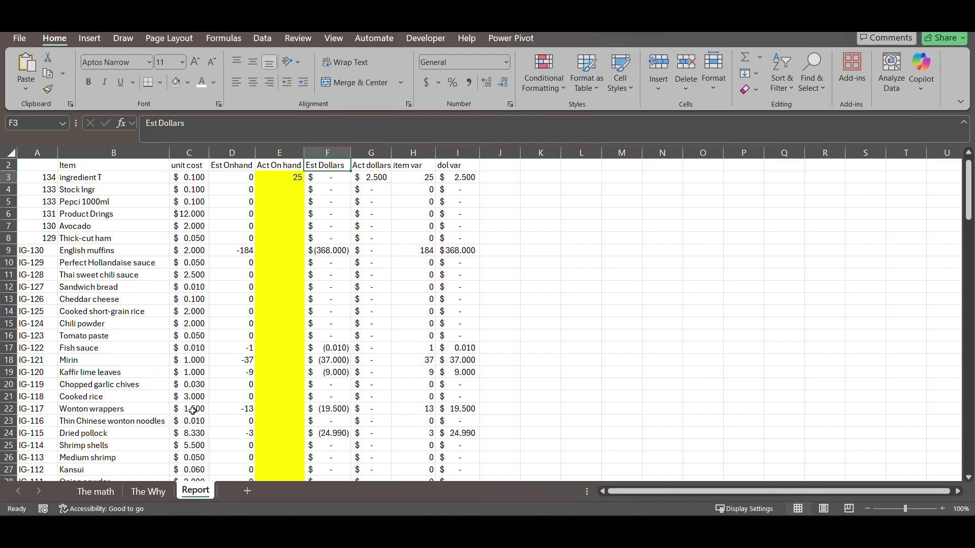
Check ingredient T's dollar and variance formulas in the Report sheet, and set its Est Onhand quantity to 100.
key(Down)
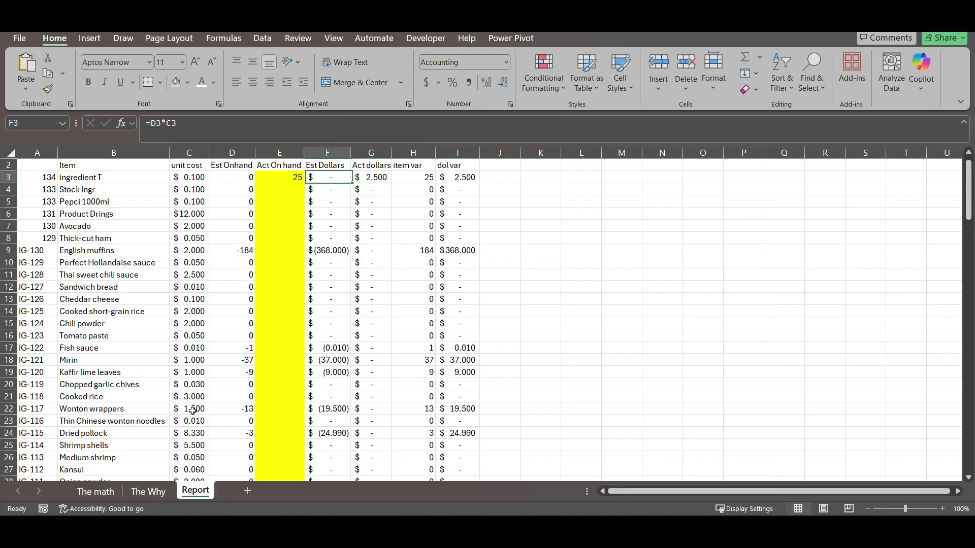
key(Right)
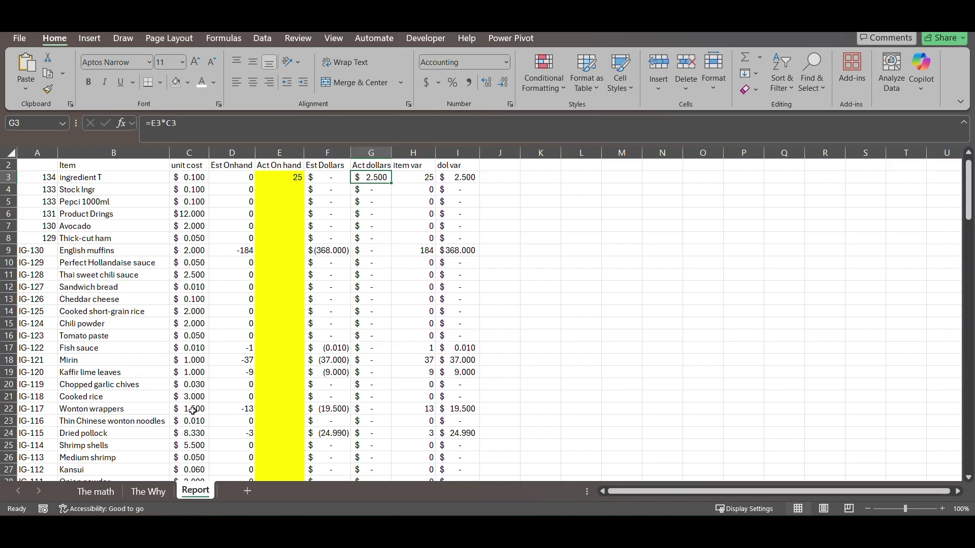
key(Right)
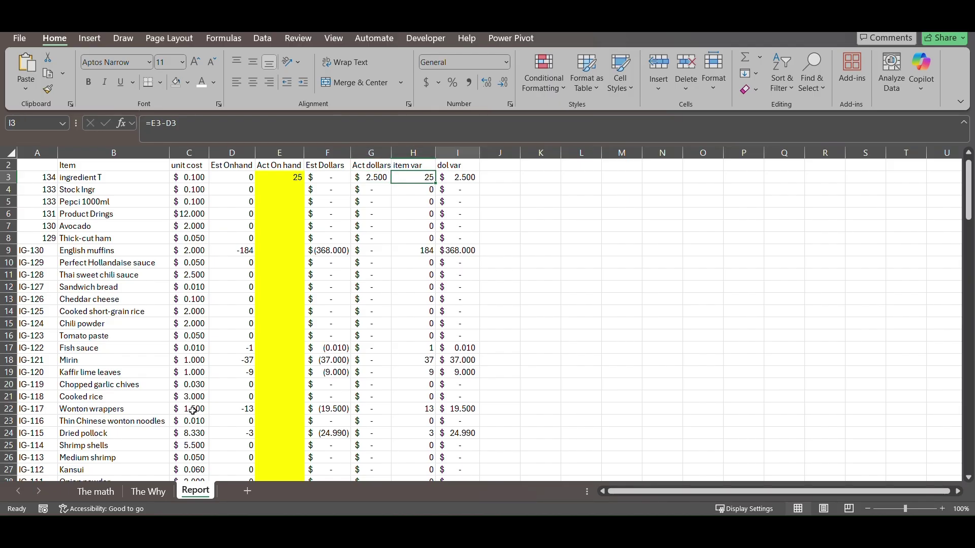
key(Right)
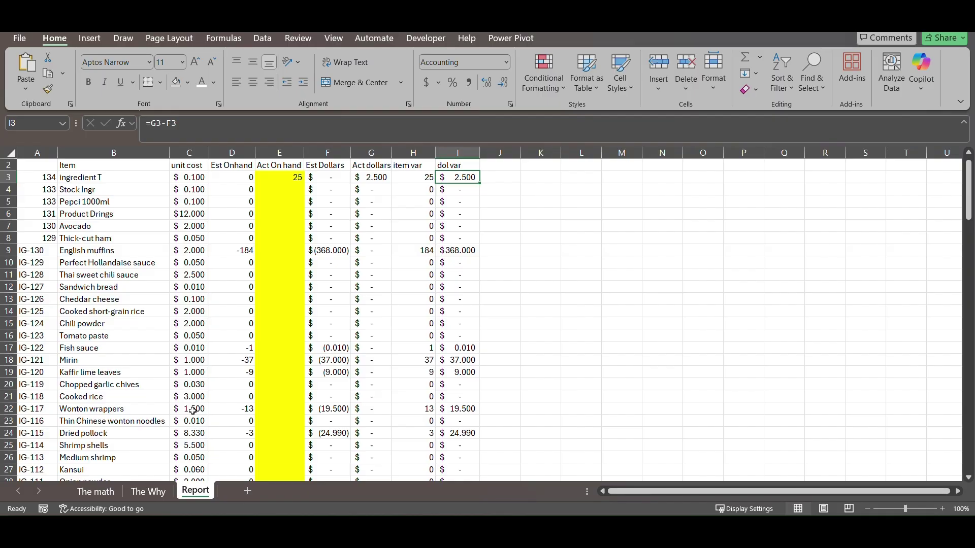
key(Left)
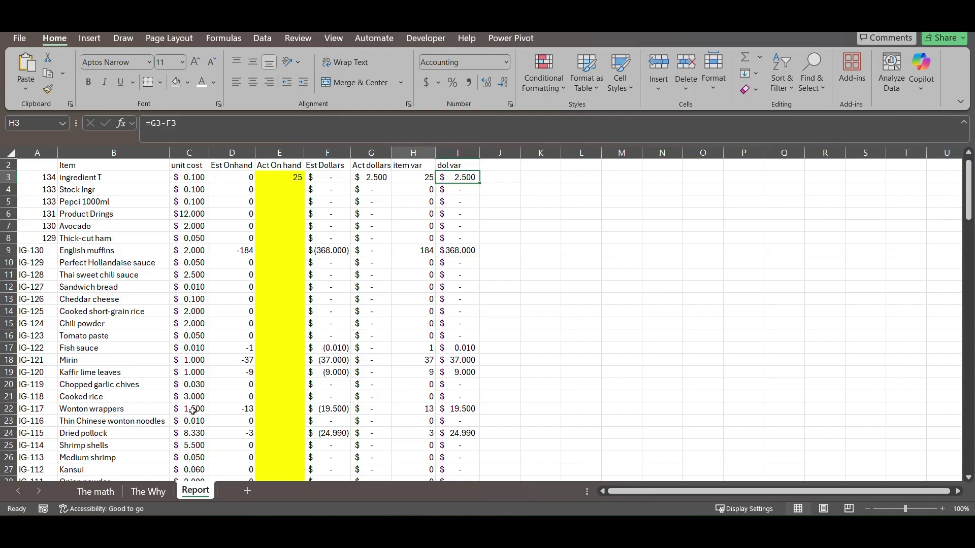
key(Left)
key(Left)
key(Left)
key(Left)
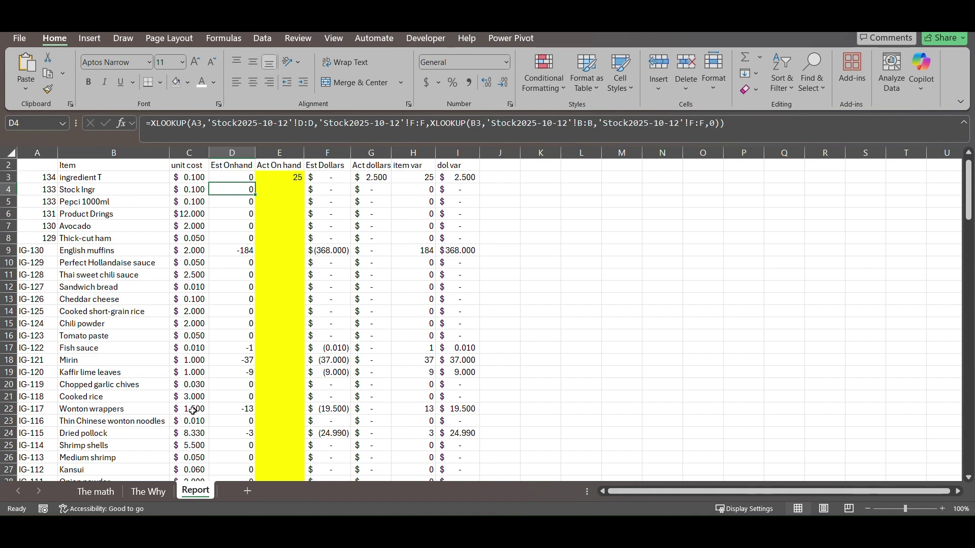
text(100)
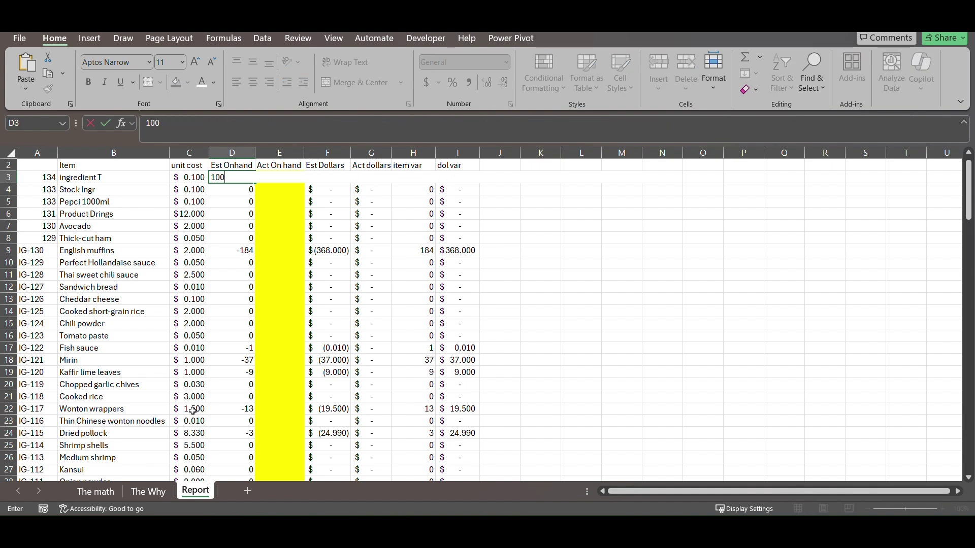
key(Return)
Review ingredient T's dollar and variance values, and look through the dol var column to the last ingredient.
key(Right)
key(Right)
key(Right)
key(Right)
key(Right)
key(Right)
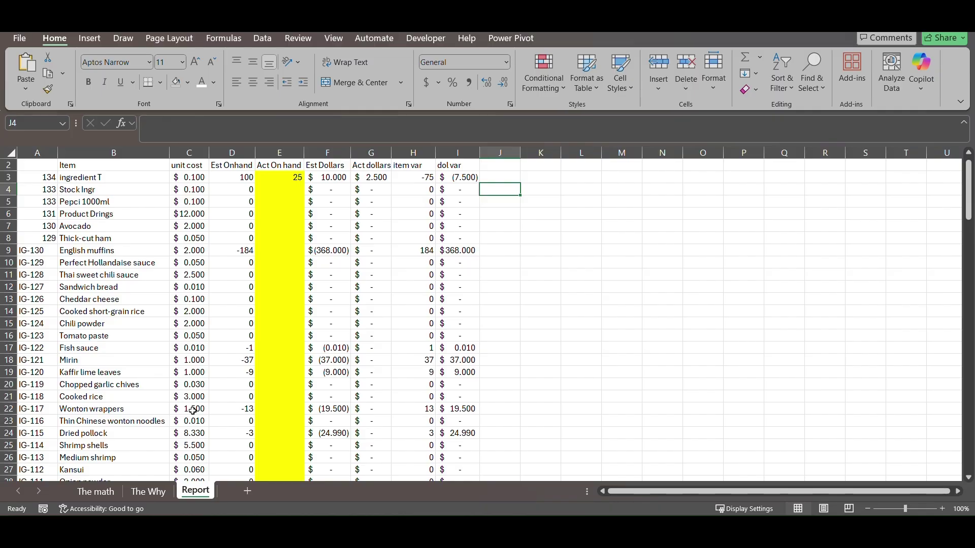
key(Left)
key(ctrl+Up)
scroll(193, 410, down, 20)
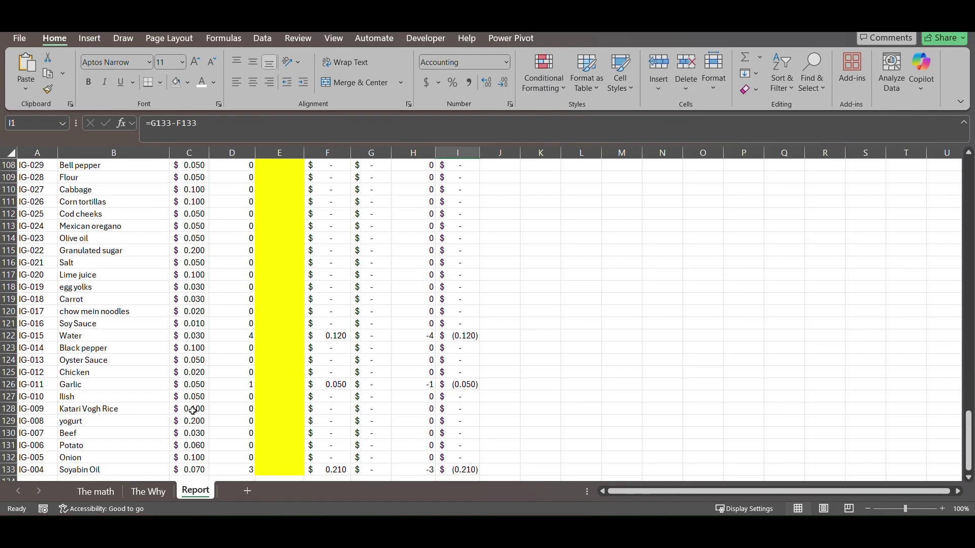
scroll(193, 411, up, 20)
scroll(193, 411, up, 11)
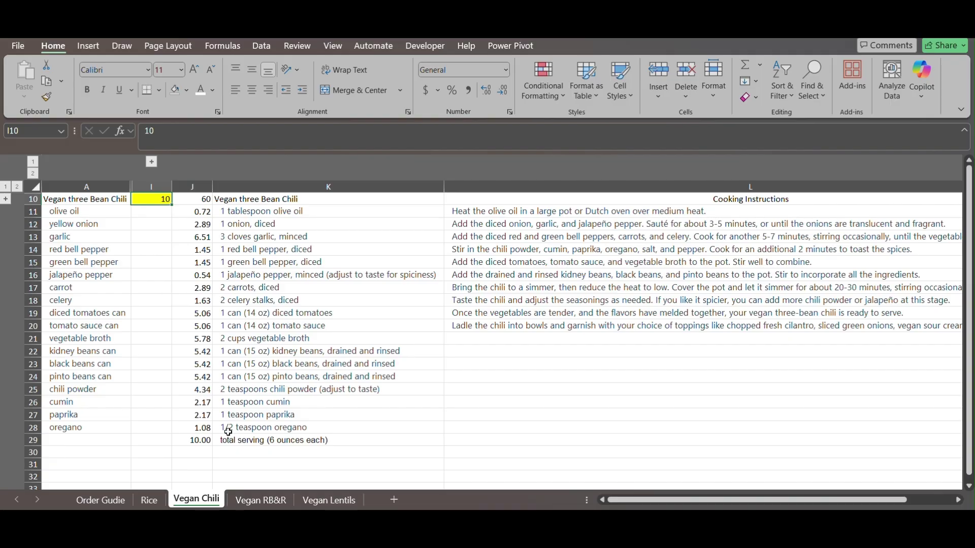
Set the Creole Red Beans serving count to 10 in the Vegan RB&R sheet.
click(271, 500)
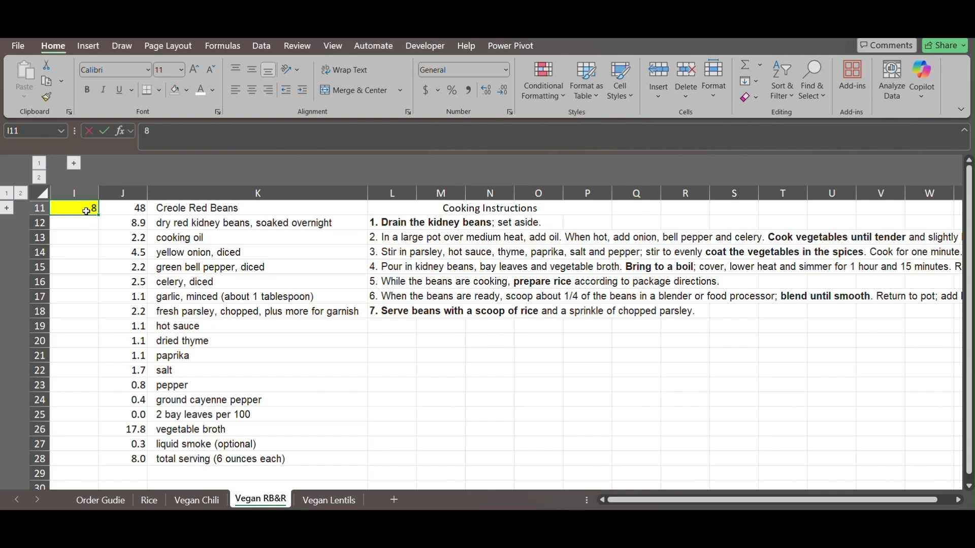
text(10)
key(Return)
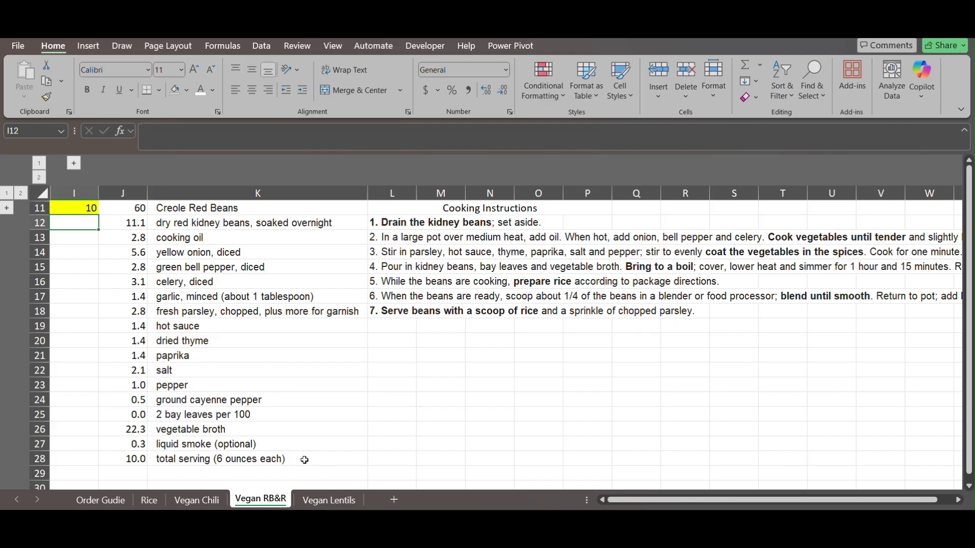
Examine the Vegan Lentils and Rice batch recipes, plus the total order cost and ounces needed in the Order Gudie sheet.
click(316, 503)
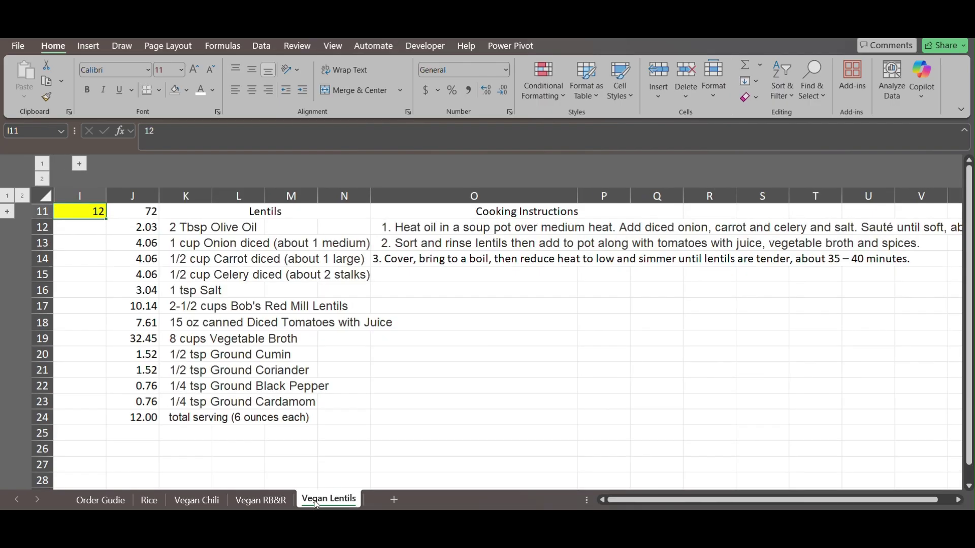
click(150, 501)
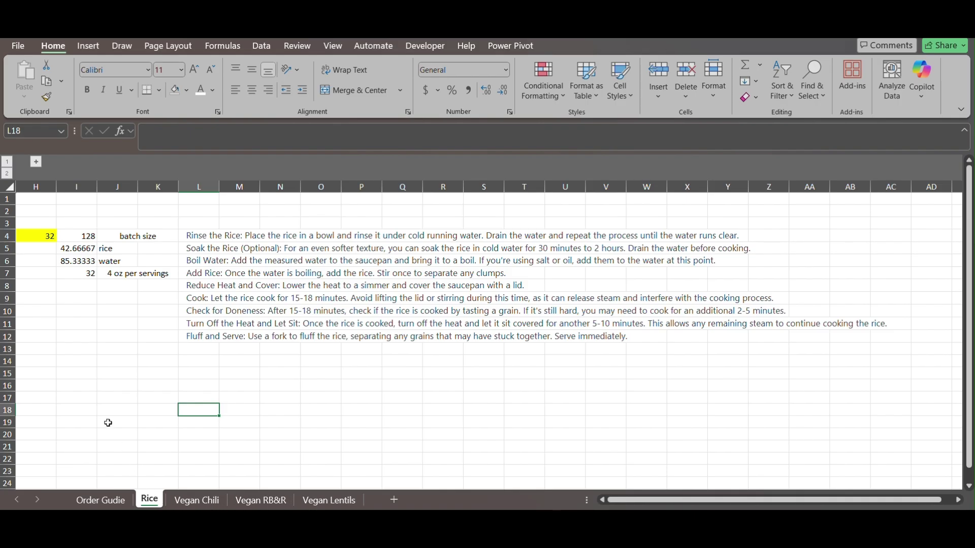
click(92, 502)
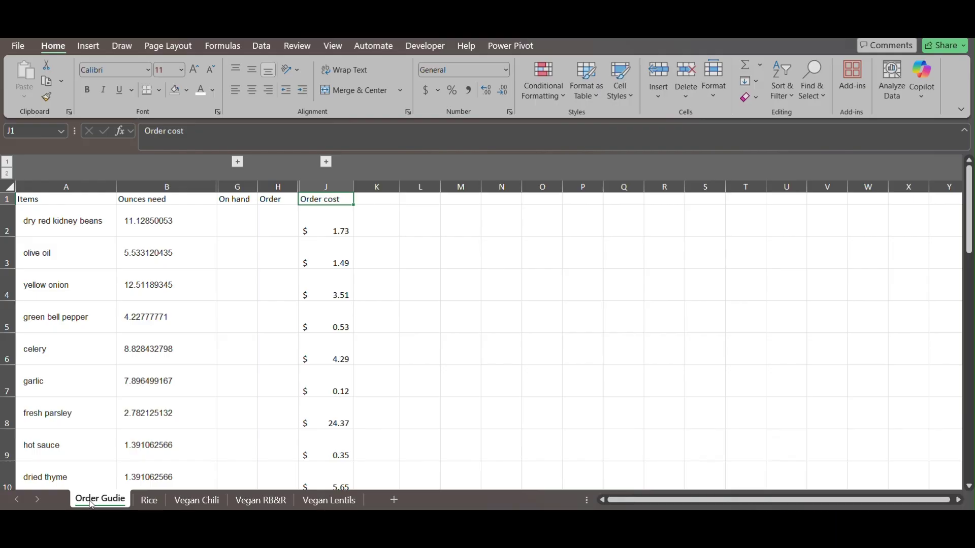
key(ctrl+Down)
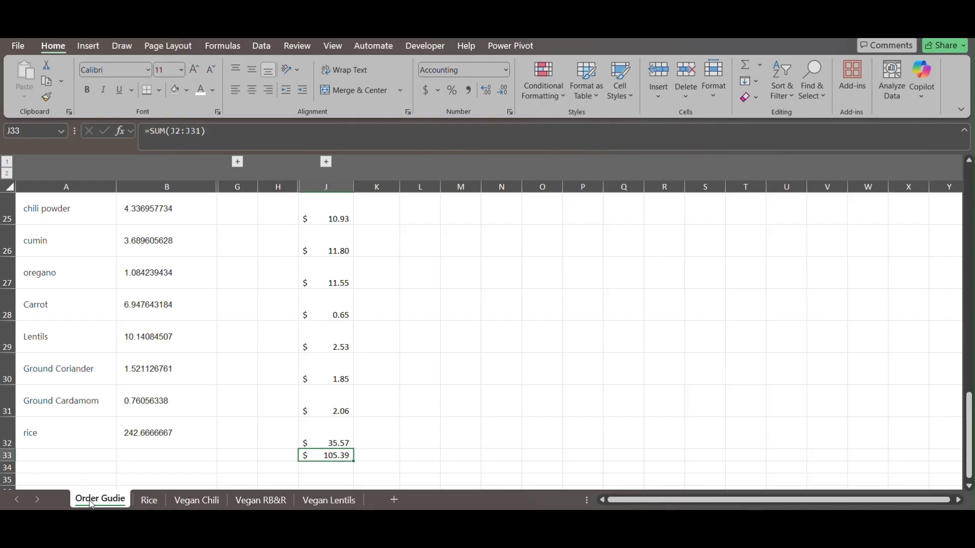
key(Left)
key(Left)
key(Left)
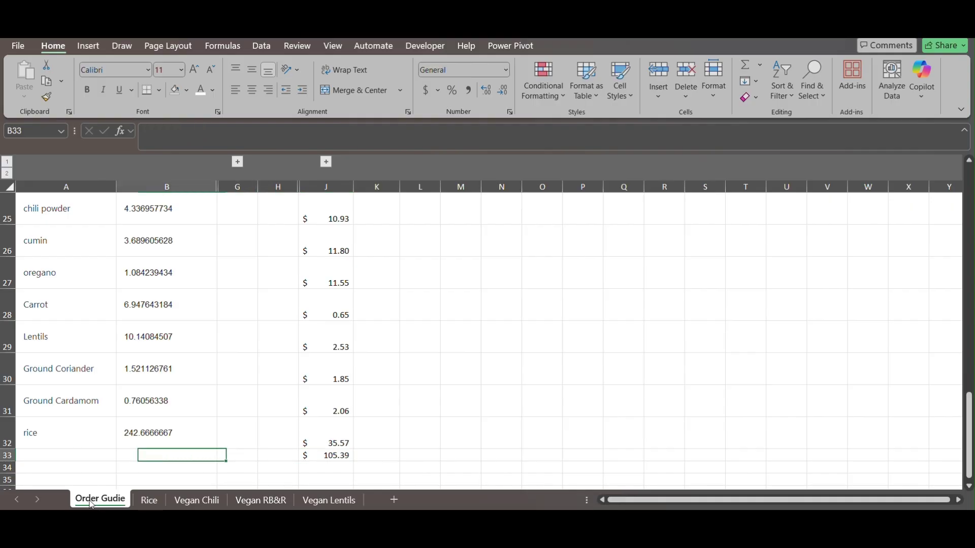
key(Up)
key(ctrl+Up)
key(Left)
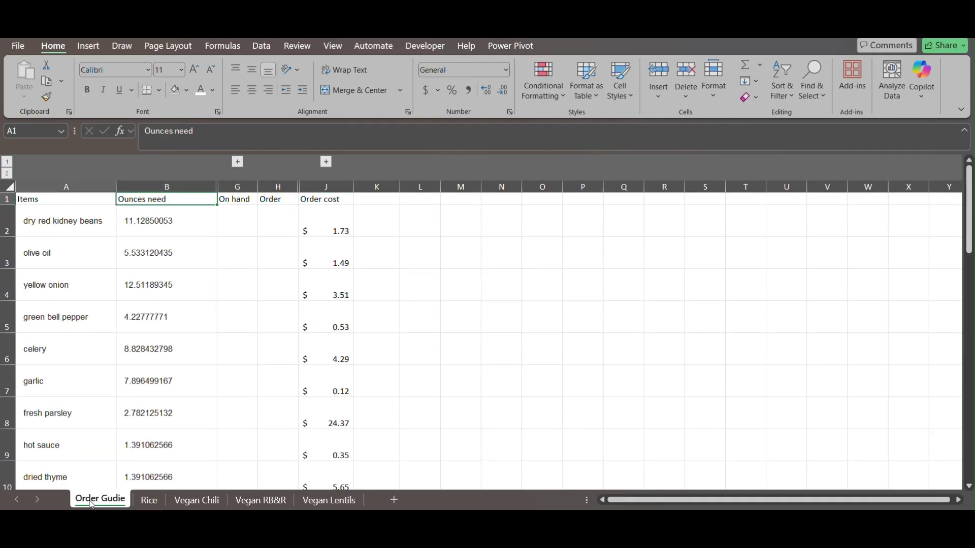
key(Down)
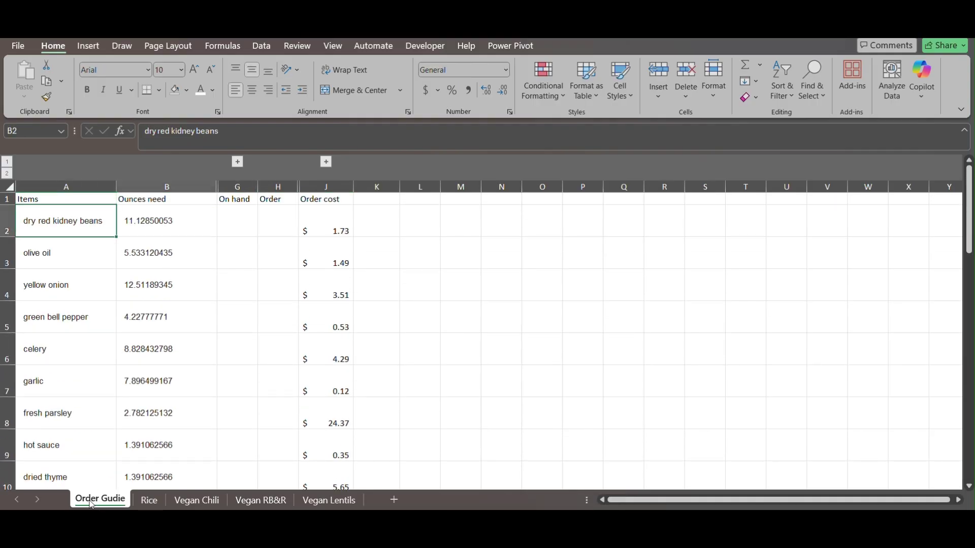
key(Right)
key(Left)
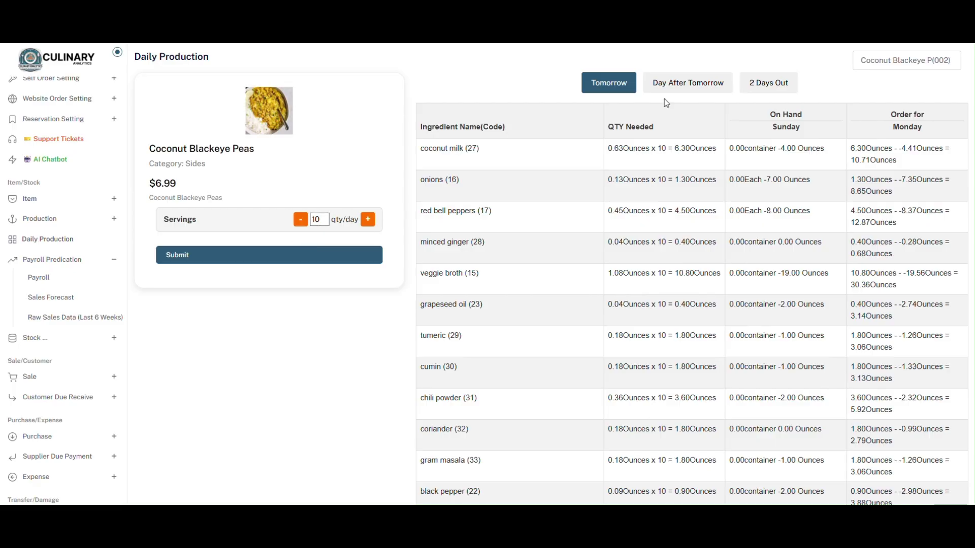
Compare the Coconut Blackeye Peas ingredient orders for the day after tomorrow, 2 days out and tomorrow.
click(695, 83)
click(768, 93)
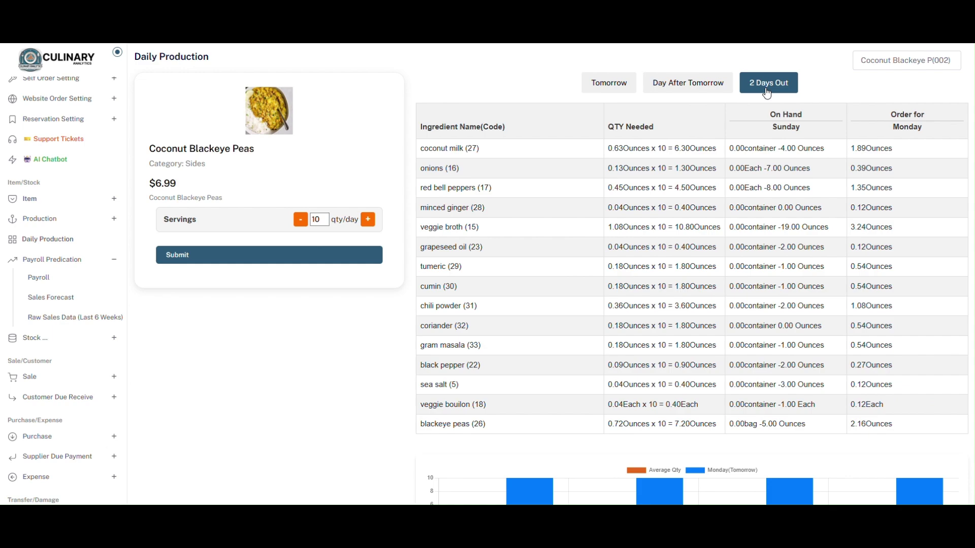
click(598, 85)
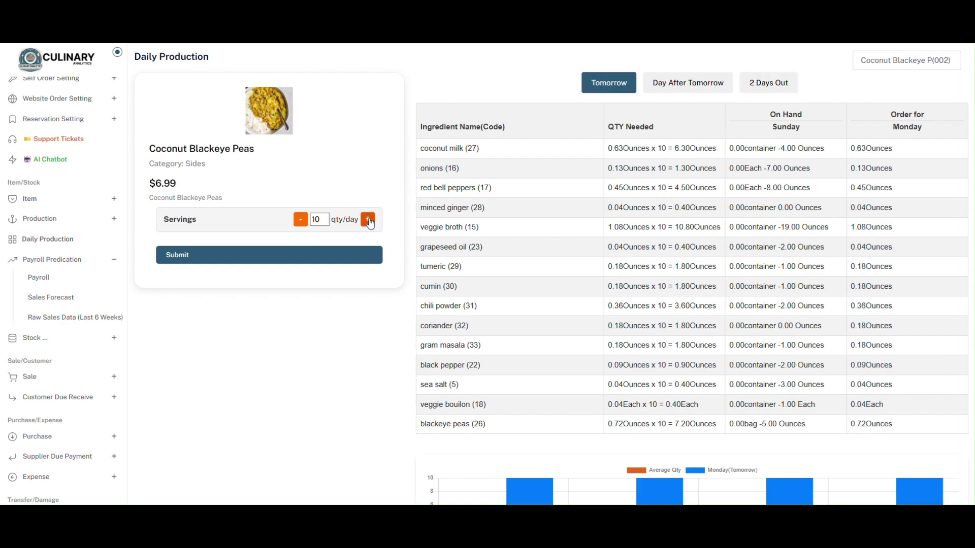
Raise the Coconut Blackeye Peas servings to 14 per day and look over the ingredient table and quantity chart.
click(370, 224)
click(370, 223)
scroll(583, 400, down, 2)
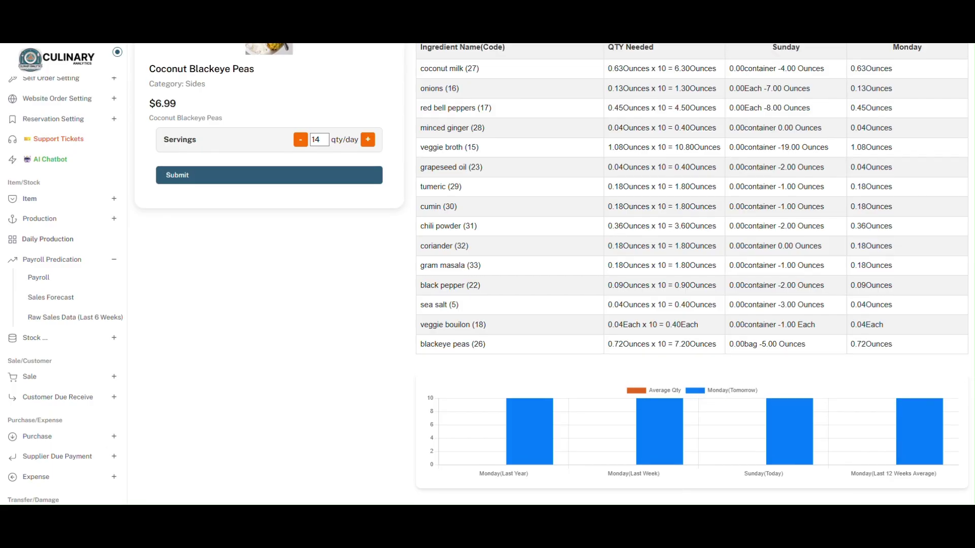
scroll(970, 315, up, 3)
Browse the menu items available for daily production without changing the selected dish.
click(856, 97)
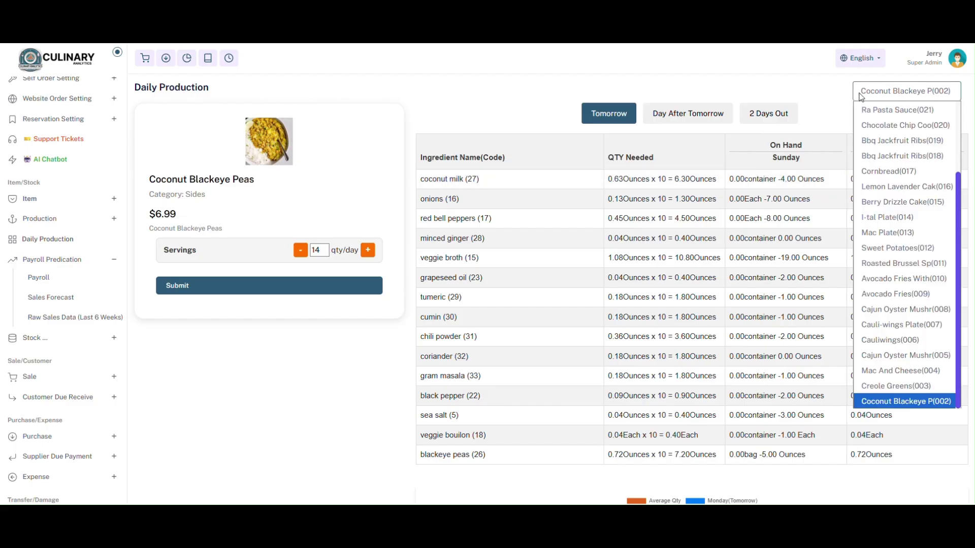
scroll(861, 105, up, 1)
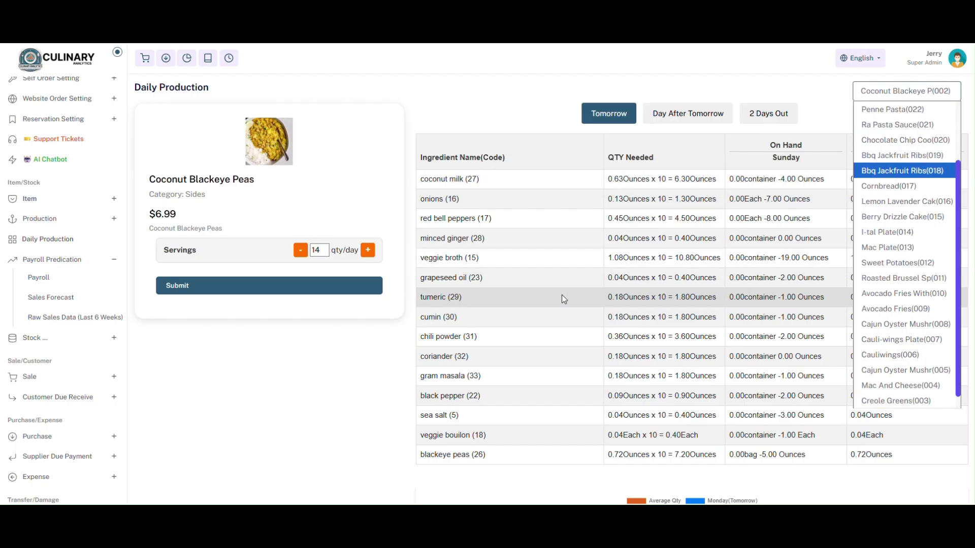
click(833, 339)
Switch to the prediction_20250915 workbook in Excel, showing the Aggregated Orders sheet.
key(alt+Tab)
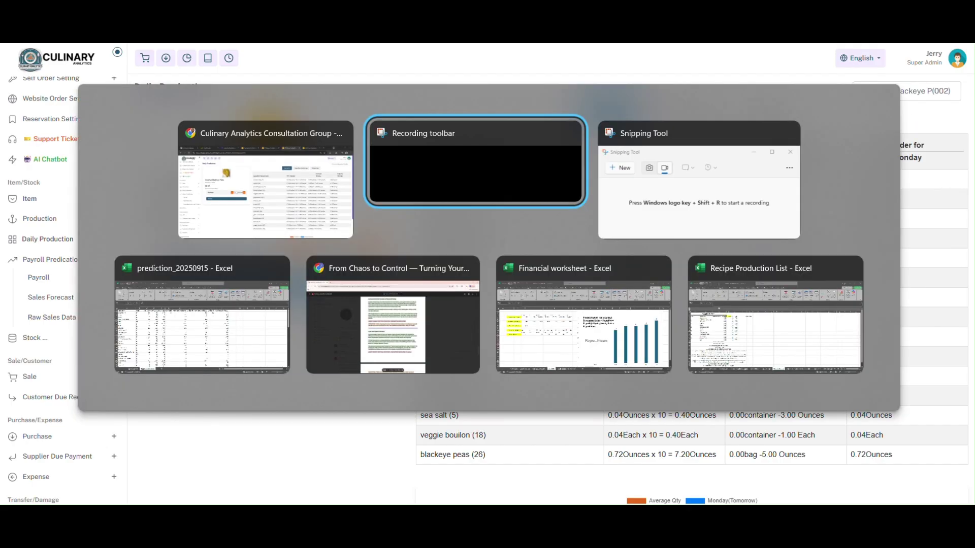
key(alt+Tab)
key(alt+Tab)
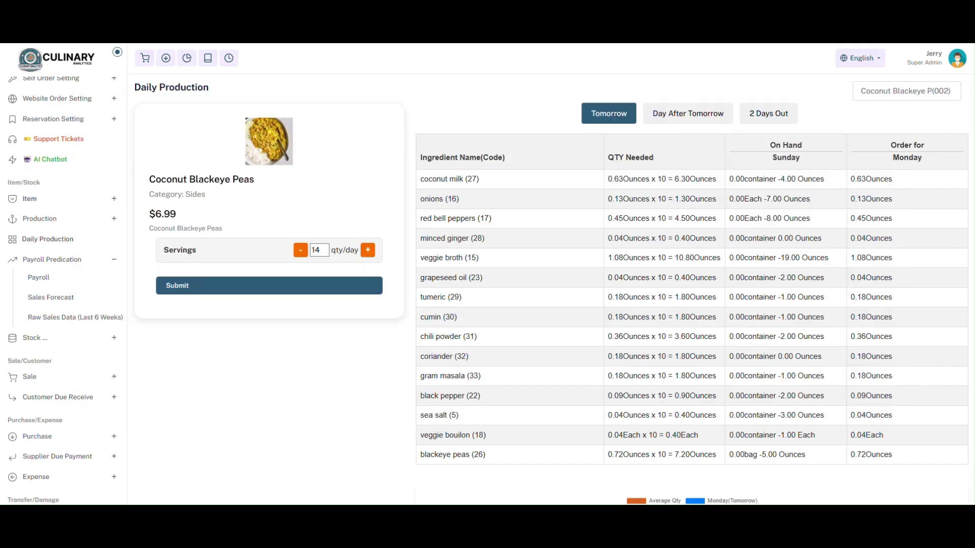
key(alt+Tab)
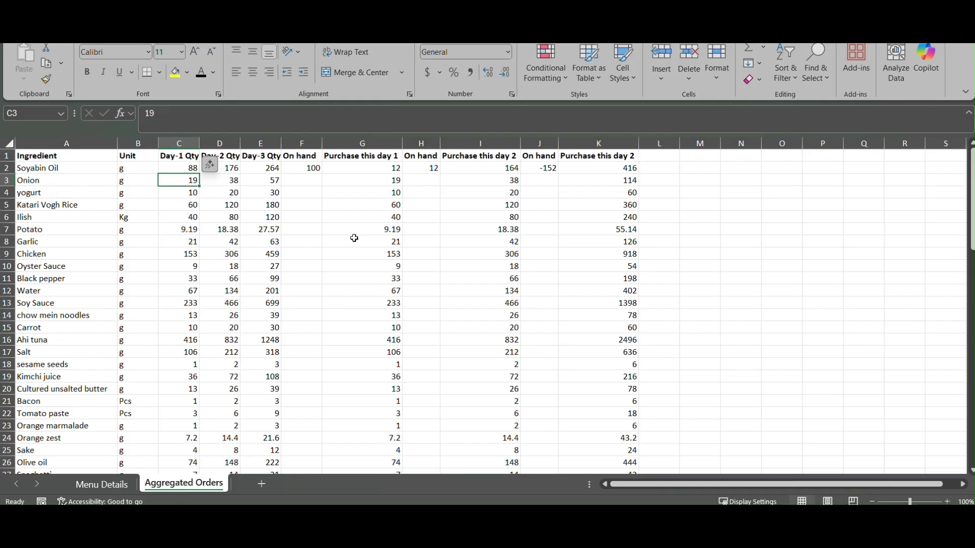
Examine Soyabin Oil's three-day quantities, on-hand amounts and purchase formulas across row 2 of the Aggregated Orders sheet.
click(164, 167)
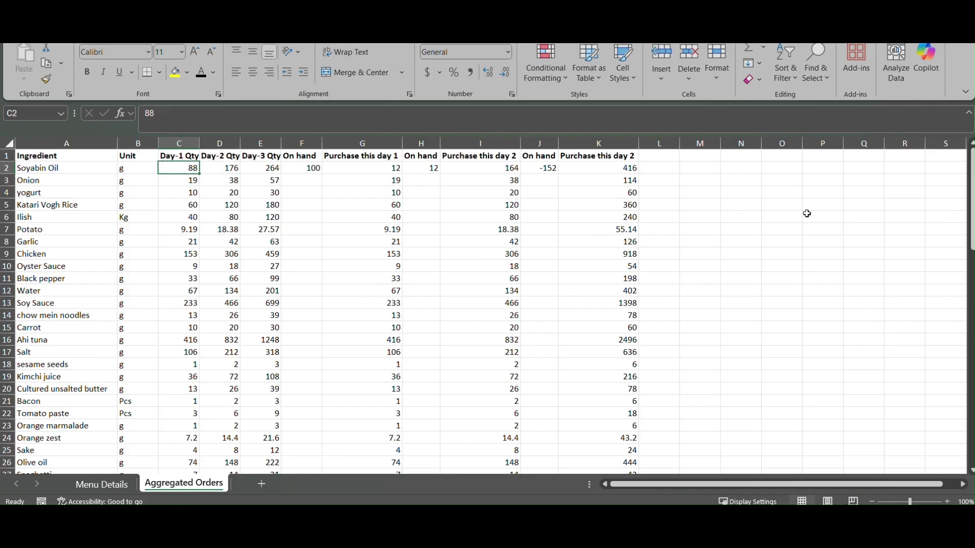
key(Right)
key(Right)
key(Right)
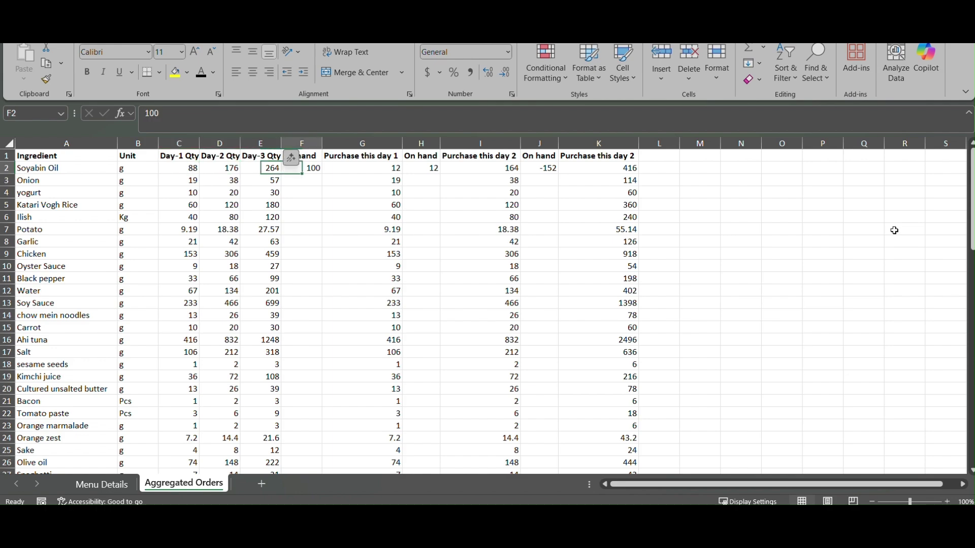
key(Right)
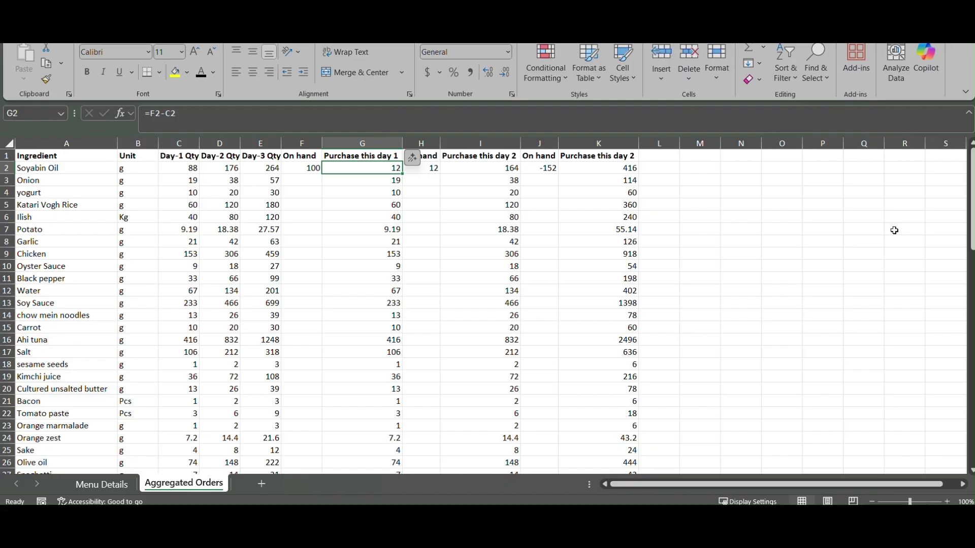
key(Right)
key(Left)
key(Right)
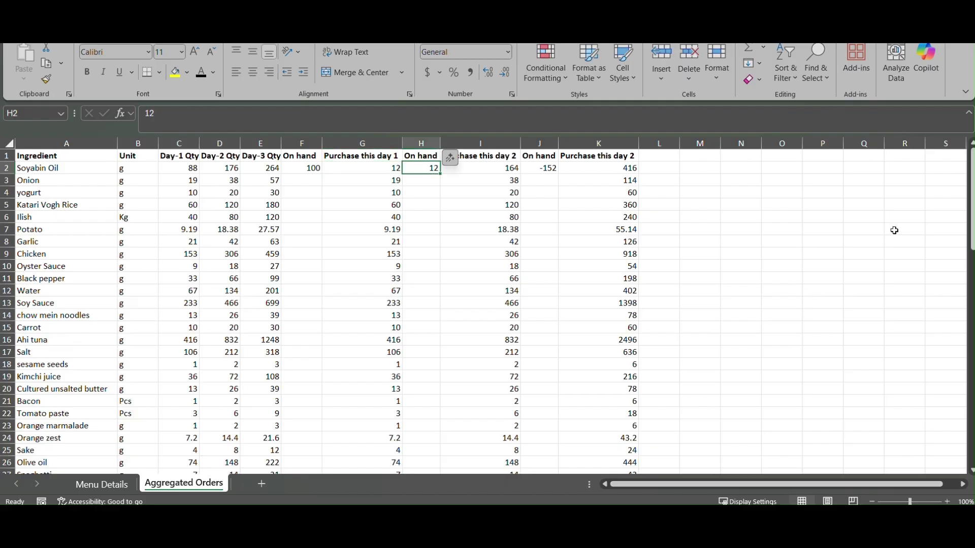
key(Right)
key(Right)
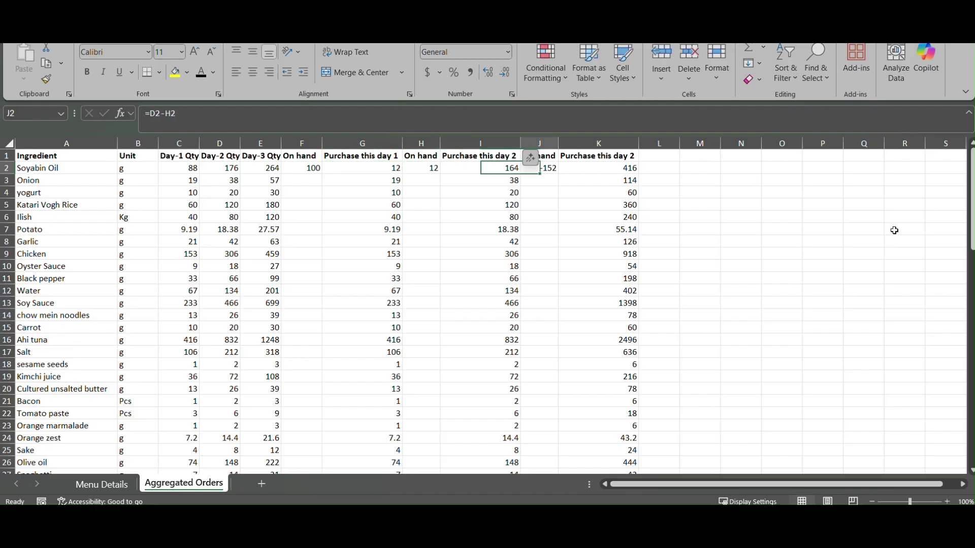
key(Right)
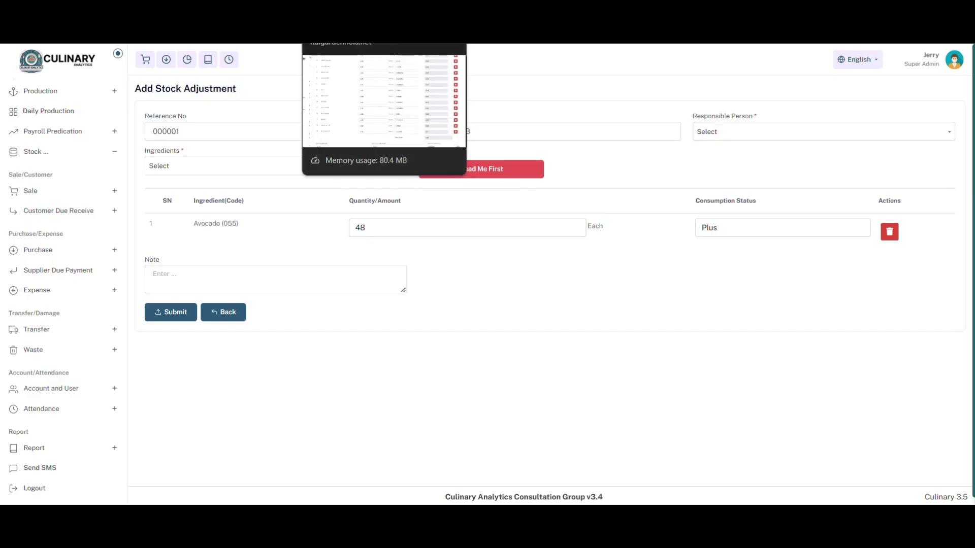
Switch from the stock adjustment form to the recipe page listing each ingredient's quantity, unit cost and total cost.
key(ctrl+Tab)
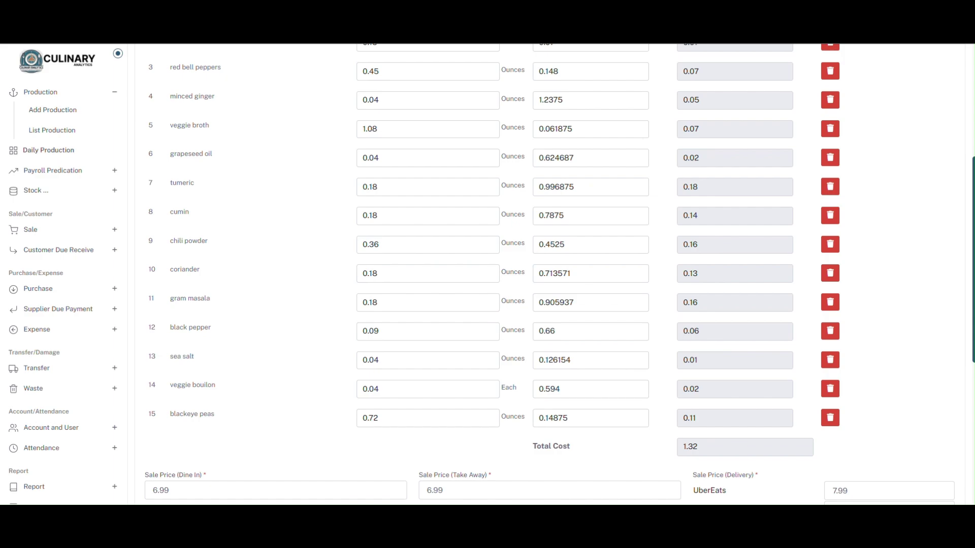
Switch from the recipe cost page to the online ordering page showing the restaurant's Foods with their prices.
click(512, 5)
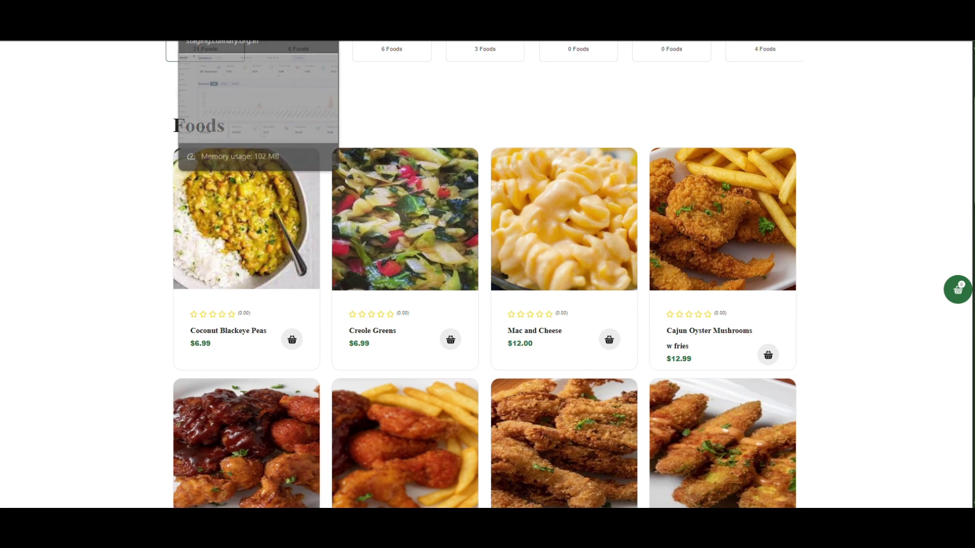
Open the Culinary Analytics dashboard and review it from the revenue chart through payment methods and Shipping Analytics to Top 10 Food Items.
click(218, 11)
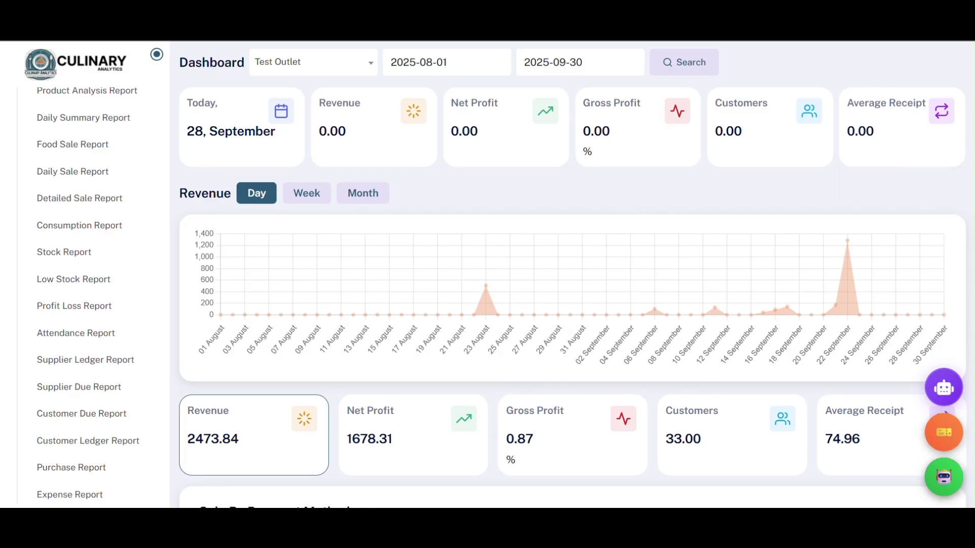
scroll(572, 274, down, 1)
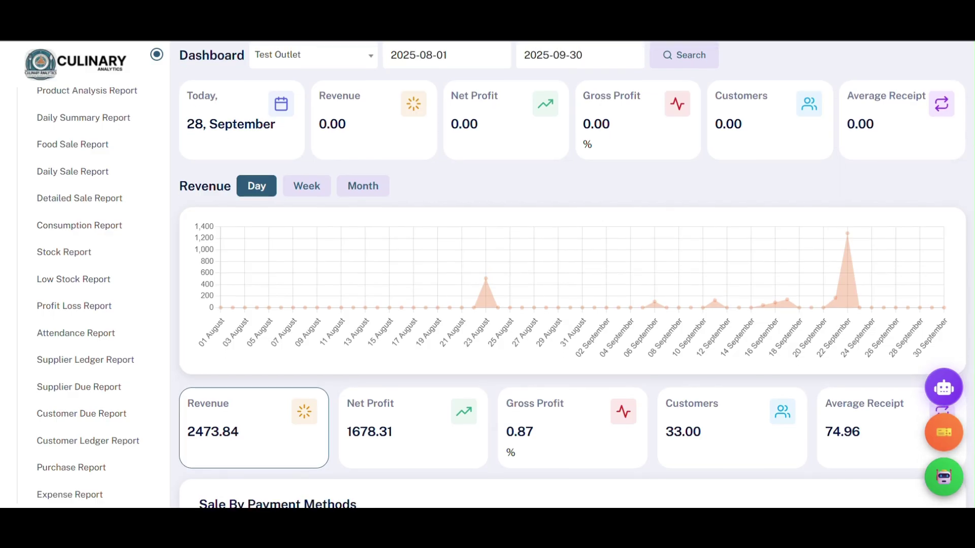
scroll(972, 159, down, 2)
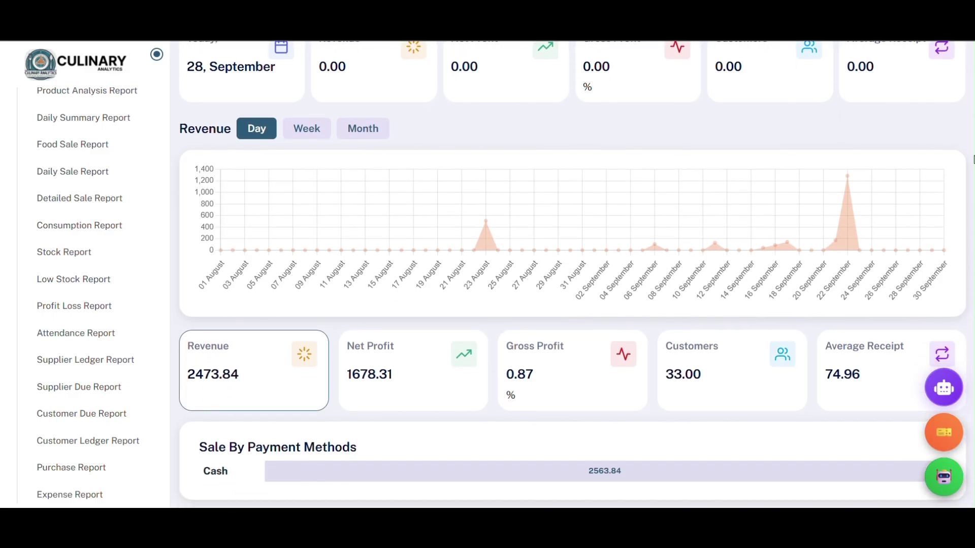
scroll(972, 159, down, 4)
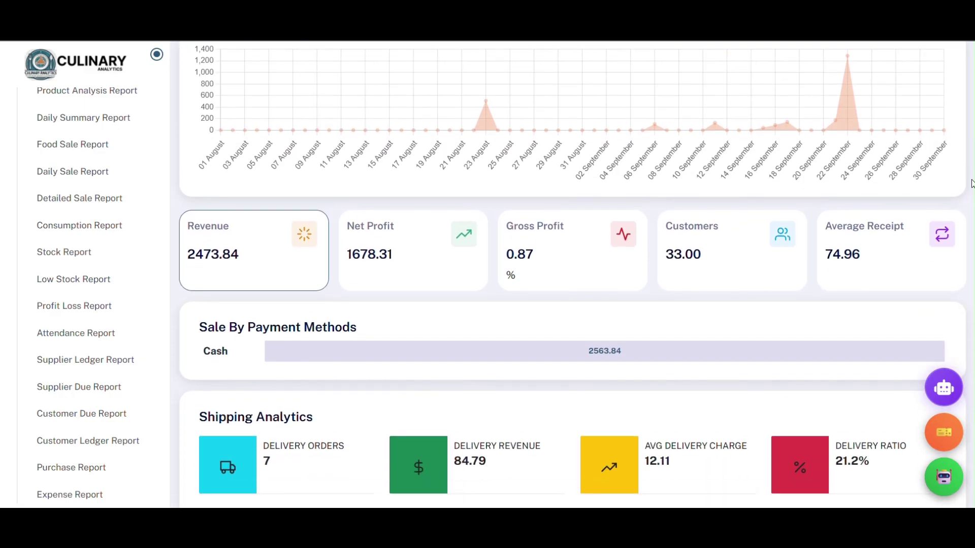
scroll(971, 184, down, 10)
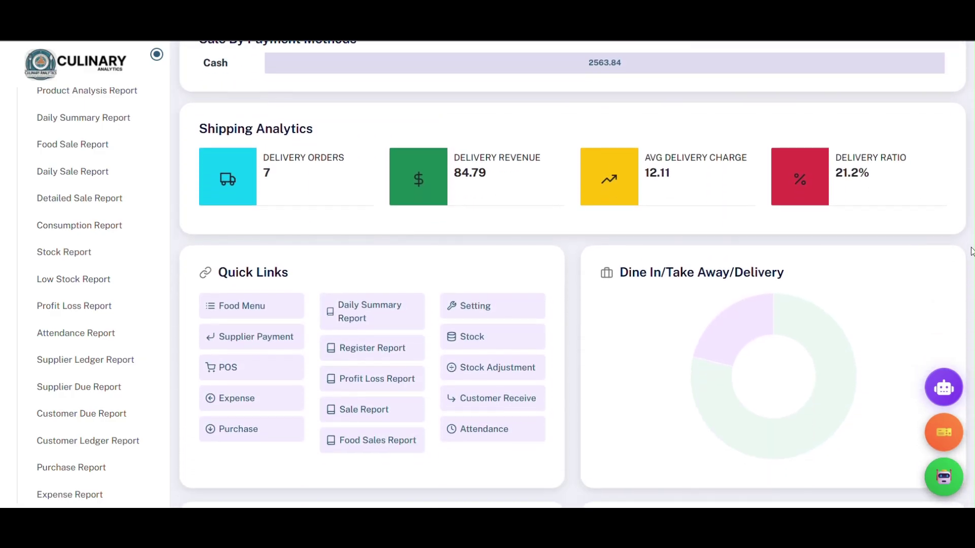
scroll(971, 251, down, 18)
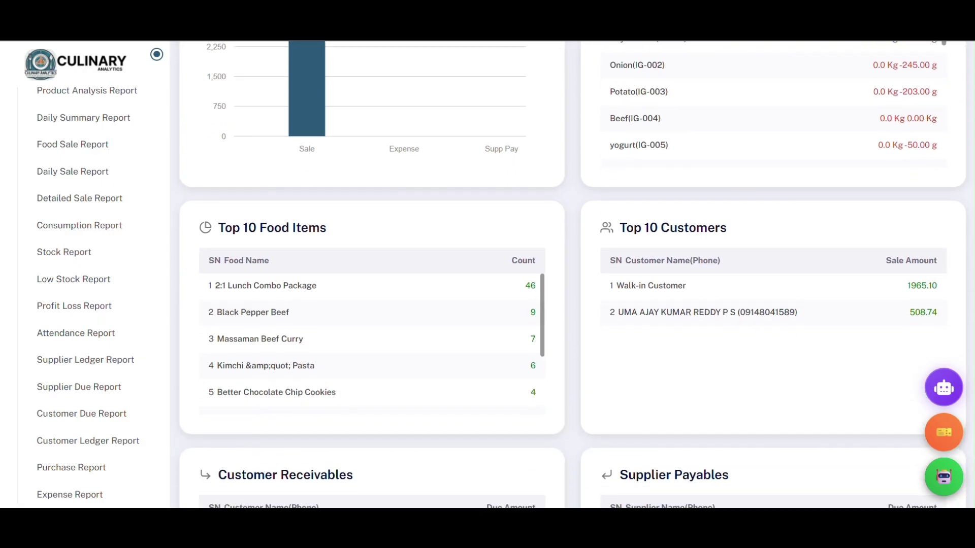